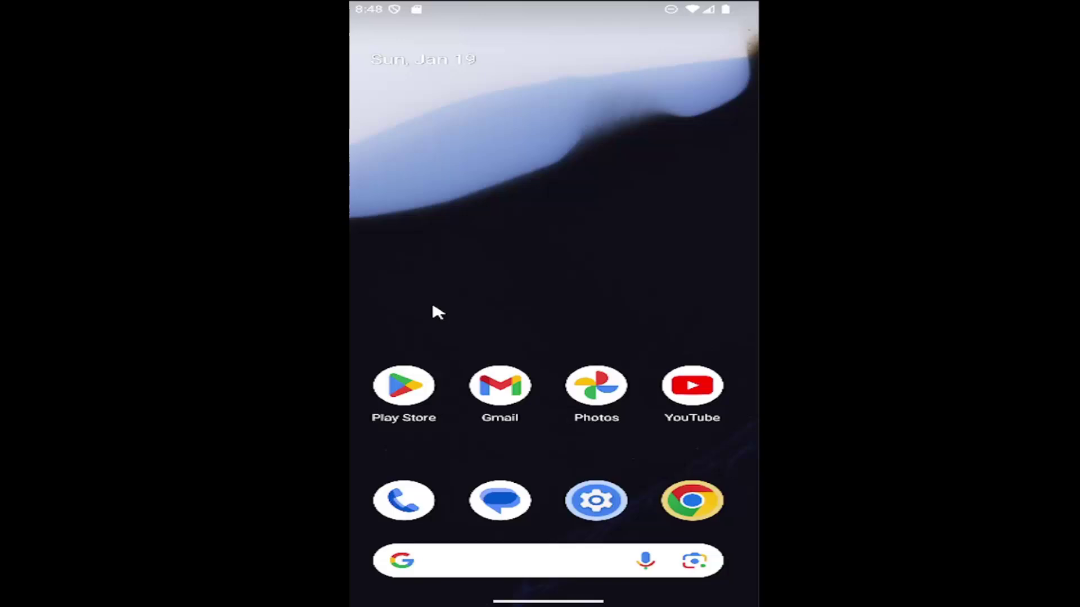
# - Open Settings from the app drawer and go to the Display & touch page
pyautogui.moveTo(541, 419); pyautogui.dragTo(492, 273)
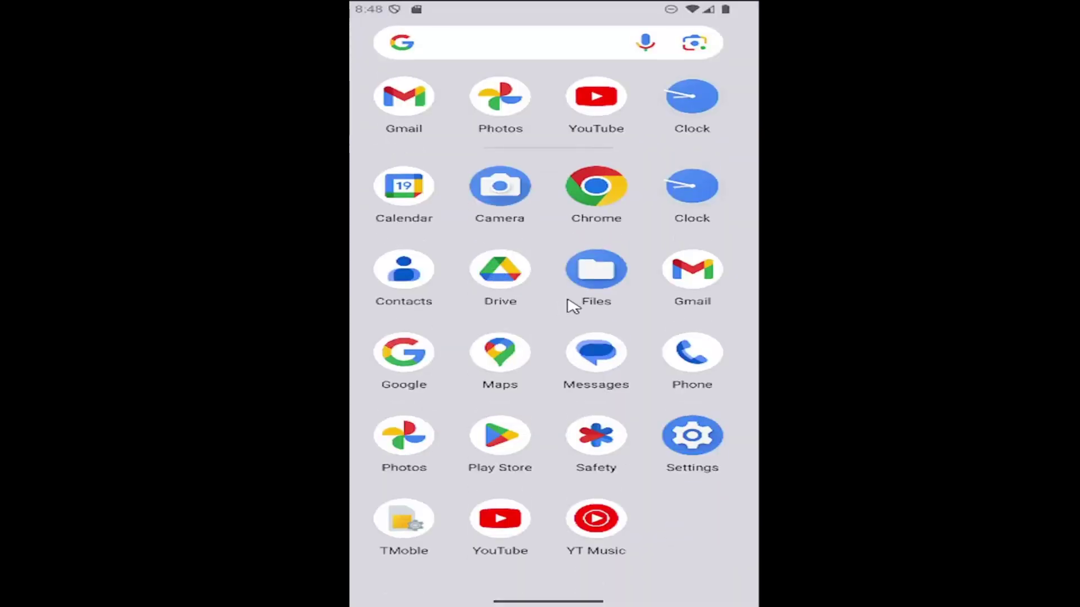
pyautogui.click(694, 440)
pyautogui.moveTo(525, 473); pyautogui.dragTo(545, 386)
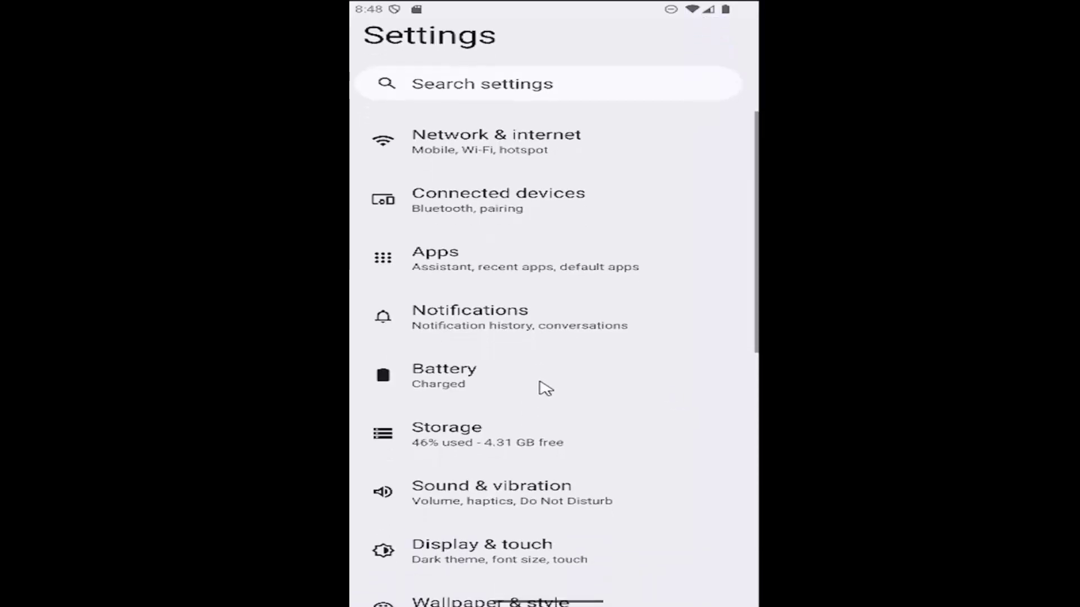
pyautogui.click(496, 537)
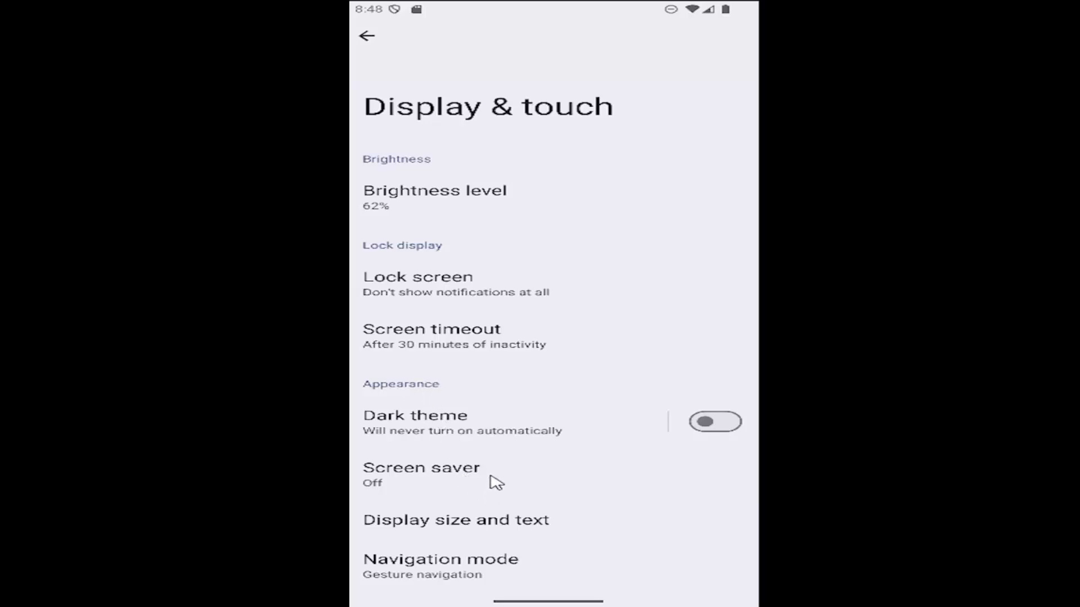
pyautogui.moveTo(495, 481); pyautogui.dragTo(393, 398)
# - On the Screen saver page, switch 'Use screen saver' on and then back off
pyautogui.click(395, 399)
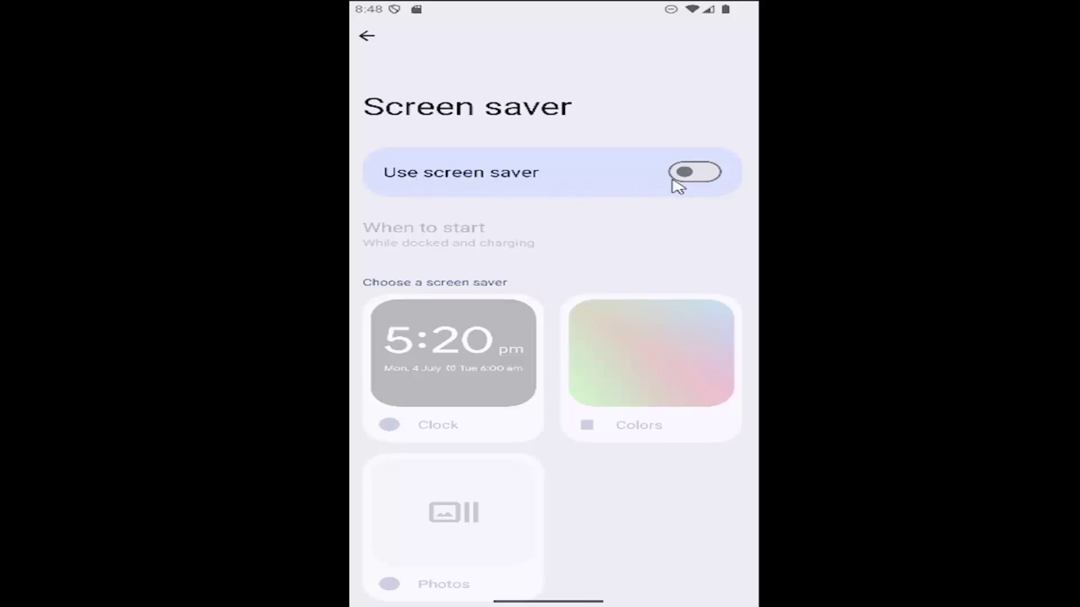
pyautogui.click(697, 178)
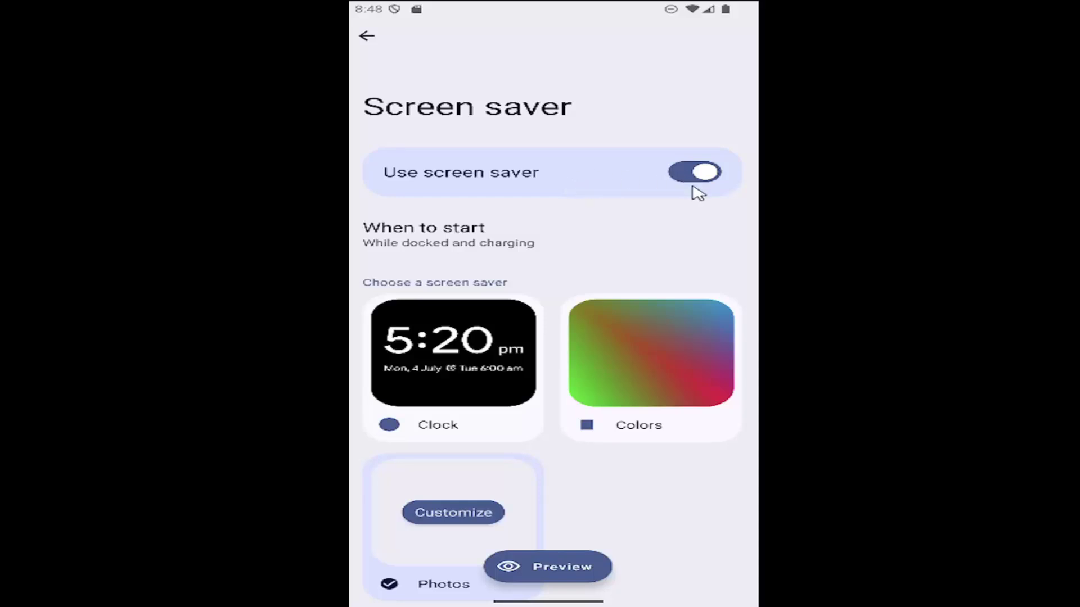
pyautogui.click(703, 179)
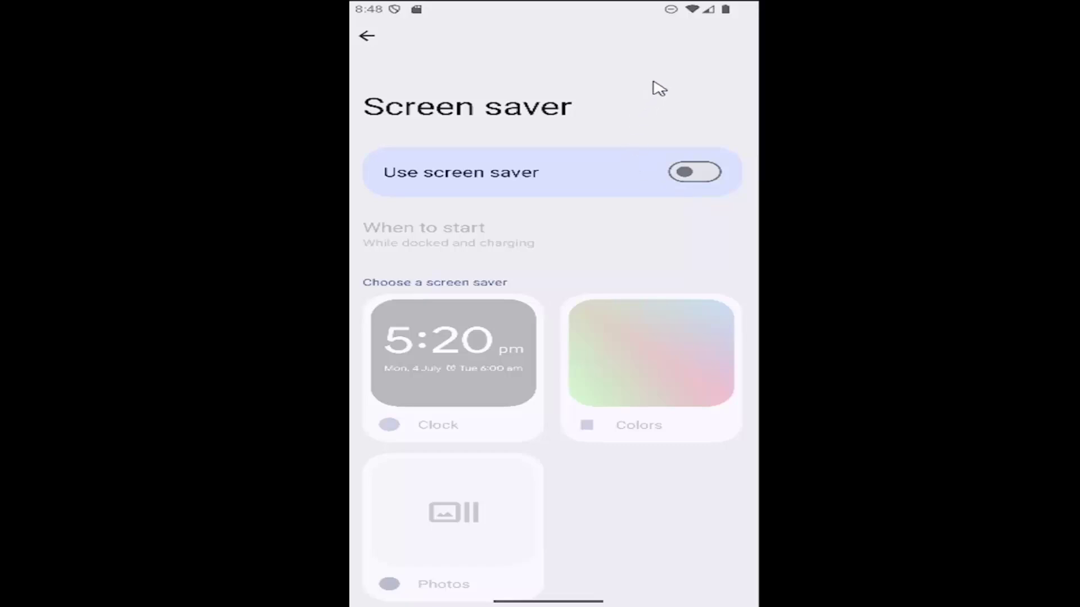
# - Back out of Display & touch and the main Settings list to the home screen
pyautogui.press('Escape')
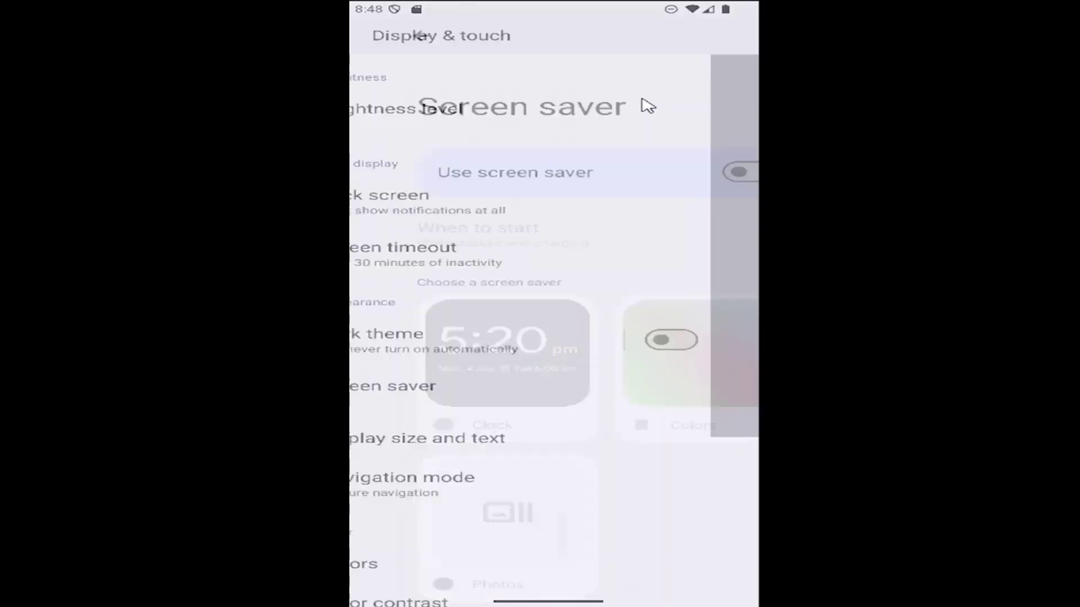
pyautogui.press('Escape')
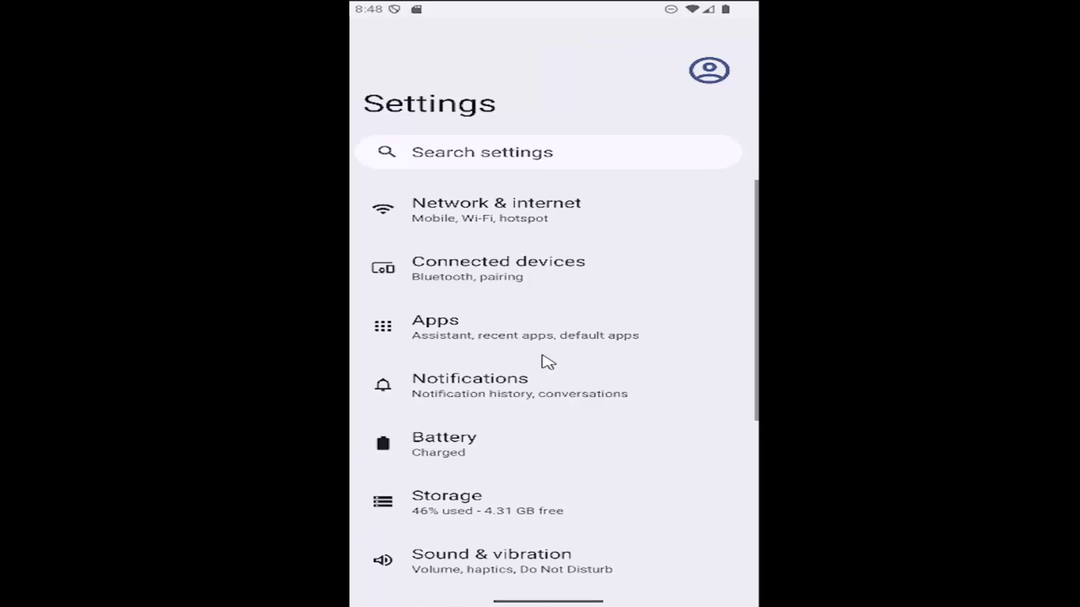
pyautogui.press('Escape')
pyautogui.press('Escape')
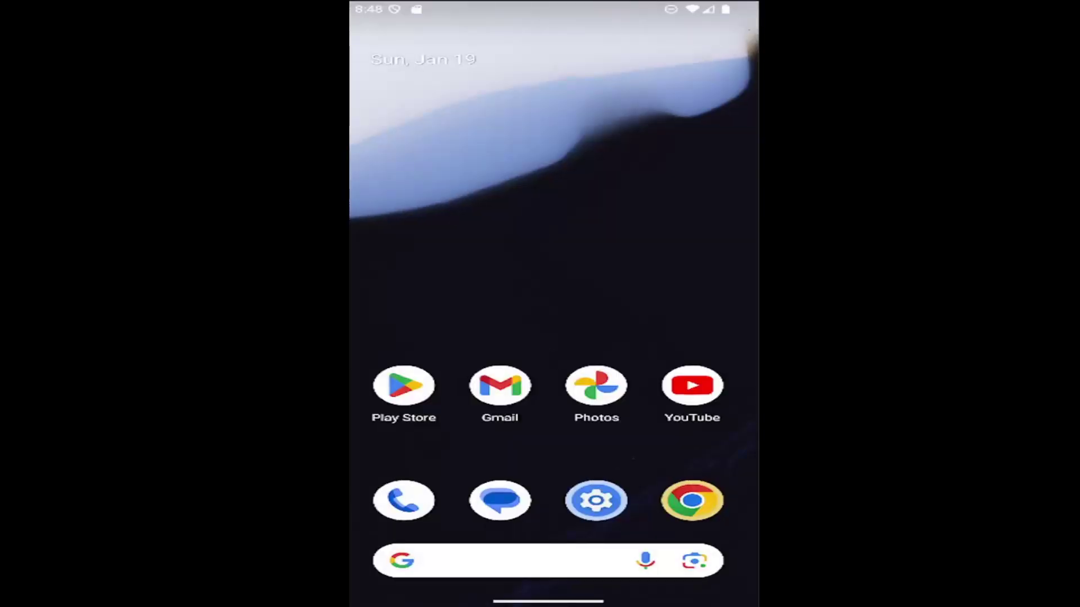